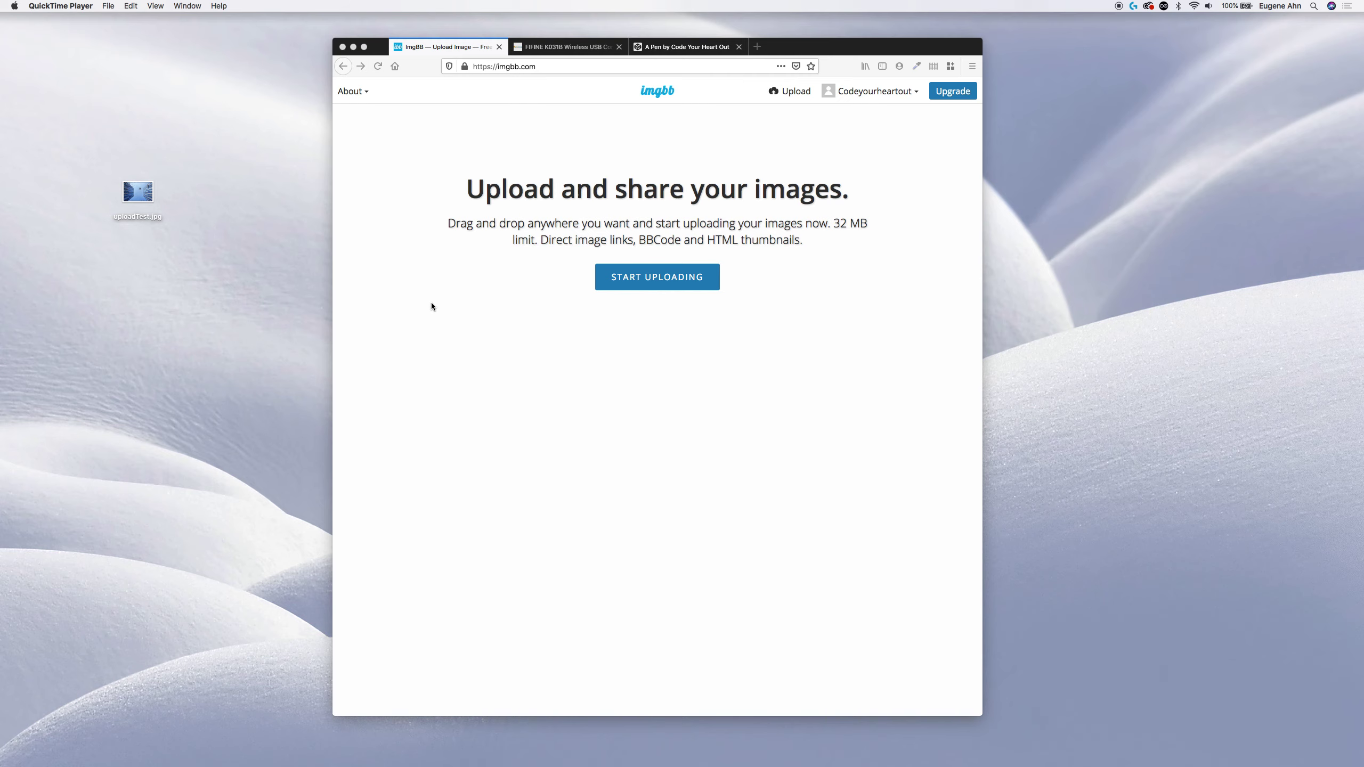
Reload the ImgBB home page and dismiss the file chooser without choosing anything.
click(547, 66)
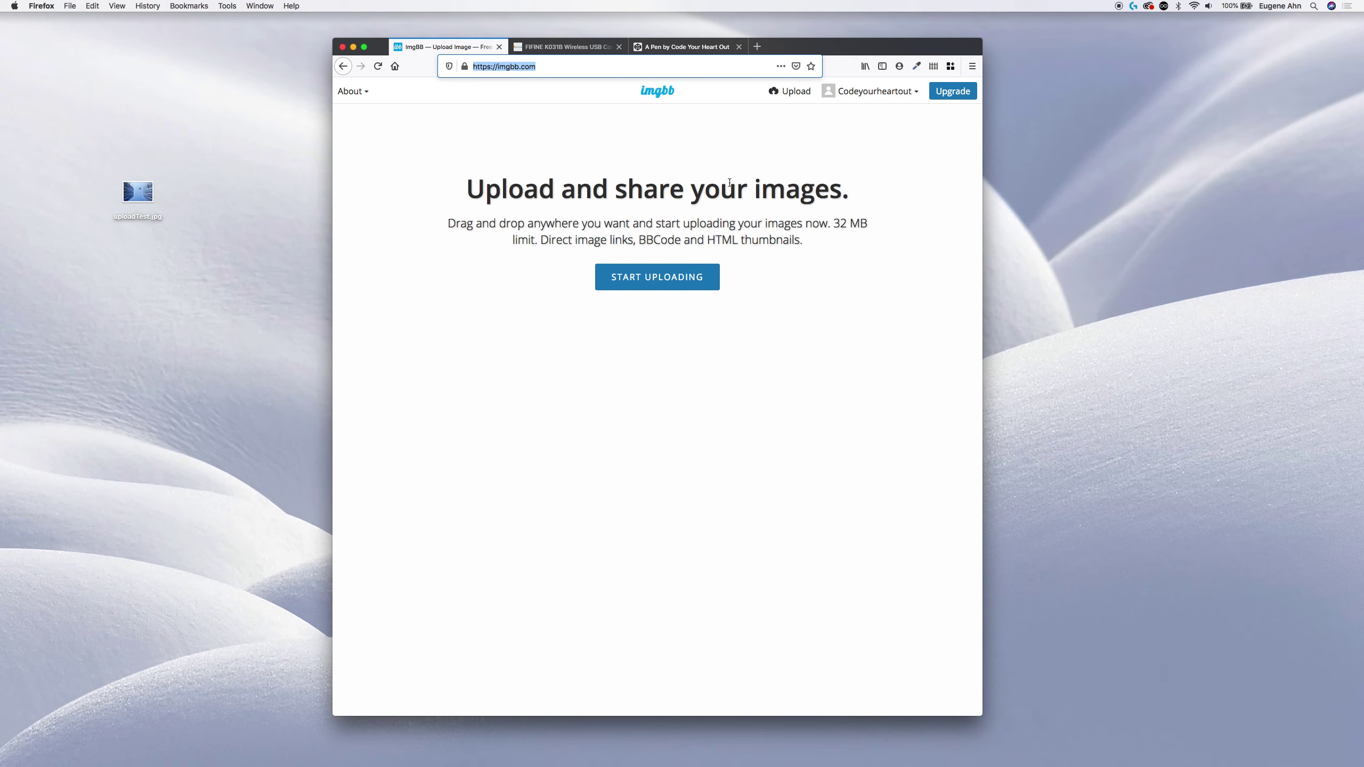
key(Return)
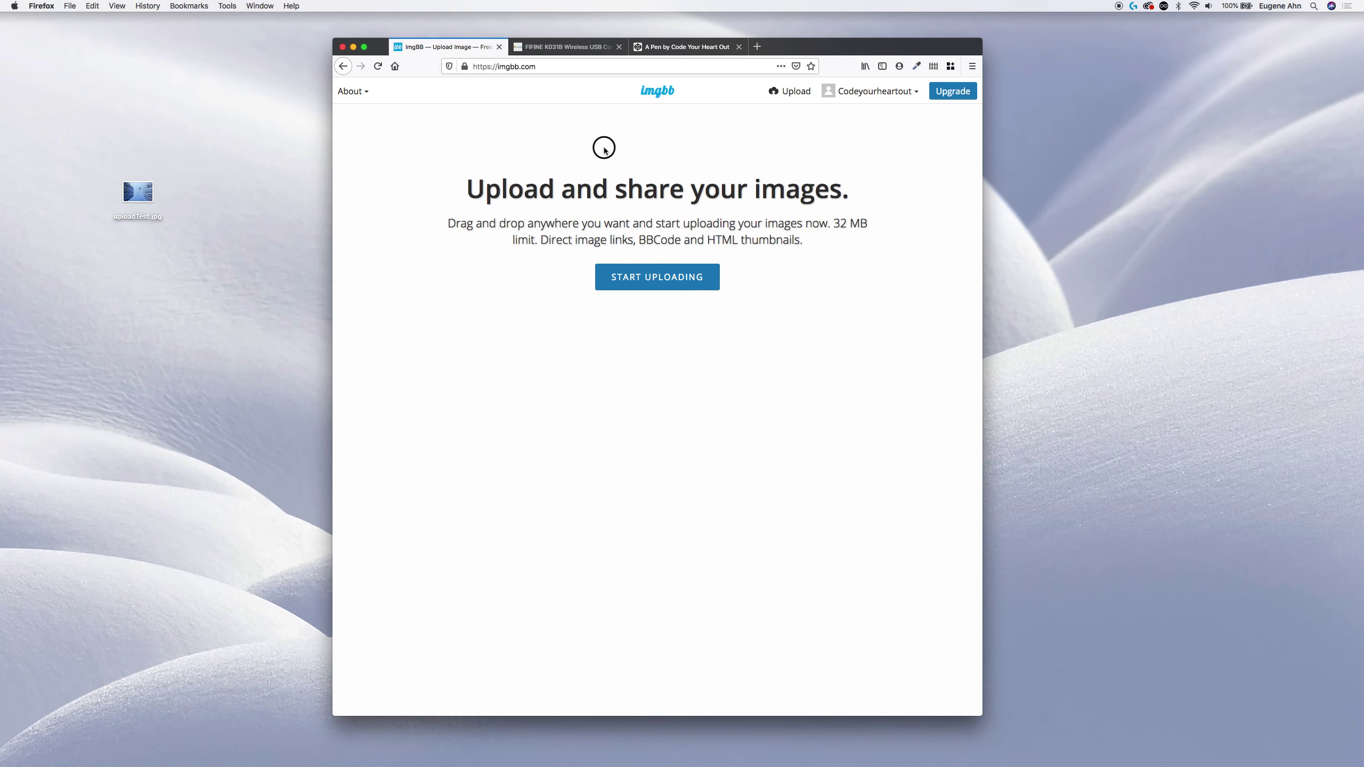
click(795, 92)
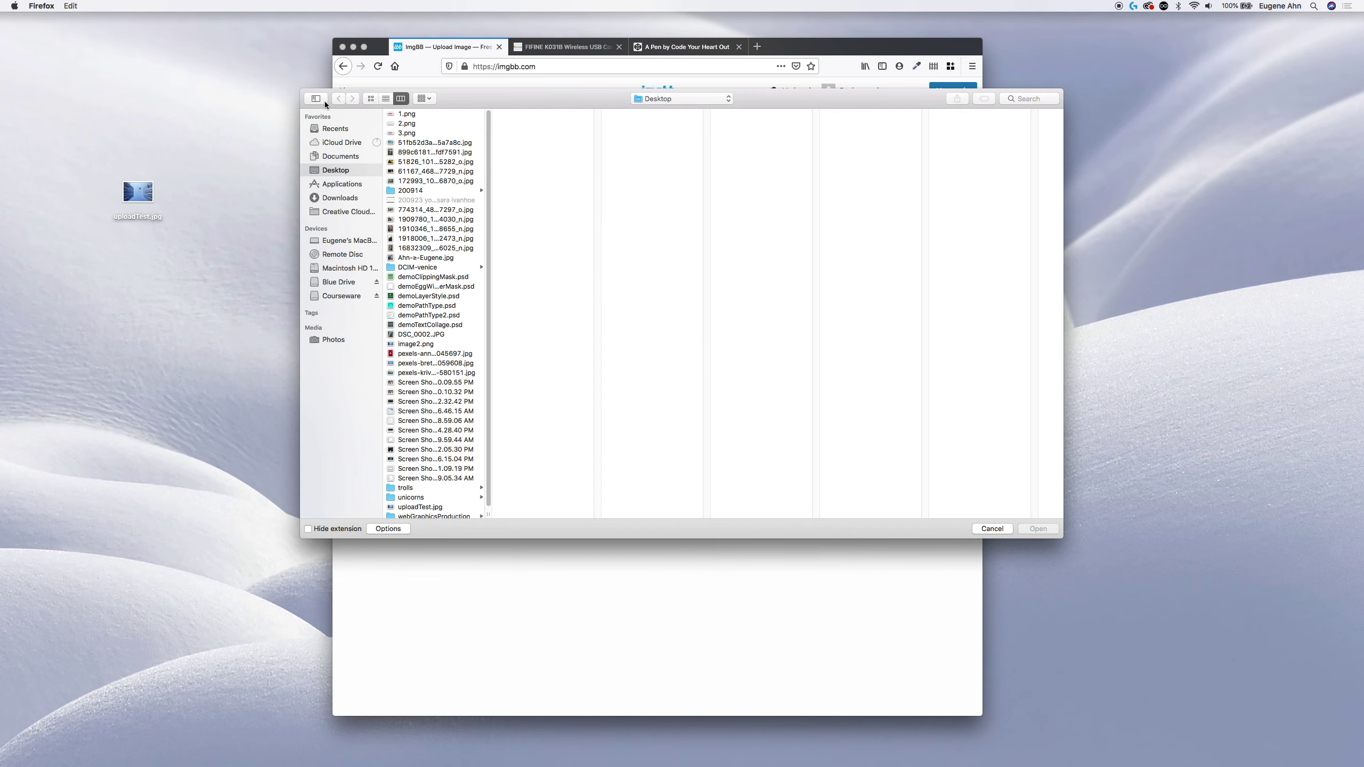
drag(342, 100, 508, 168)
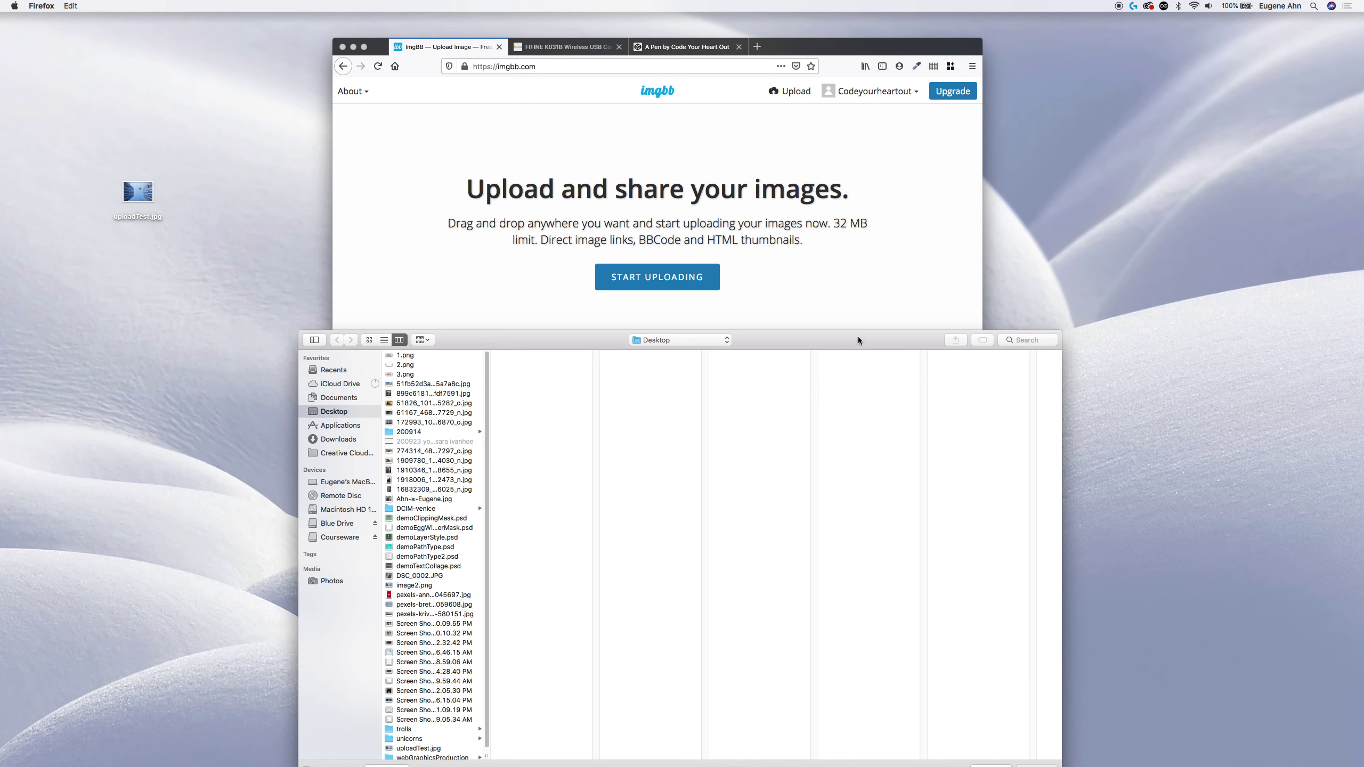
drag(860, 342, 794, 203)
click(929, 628)
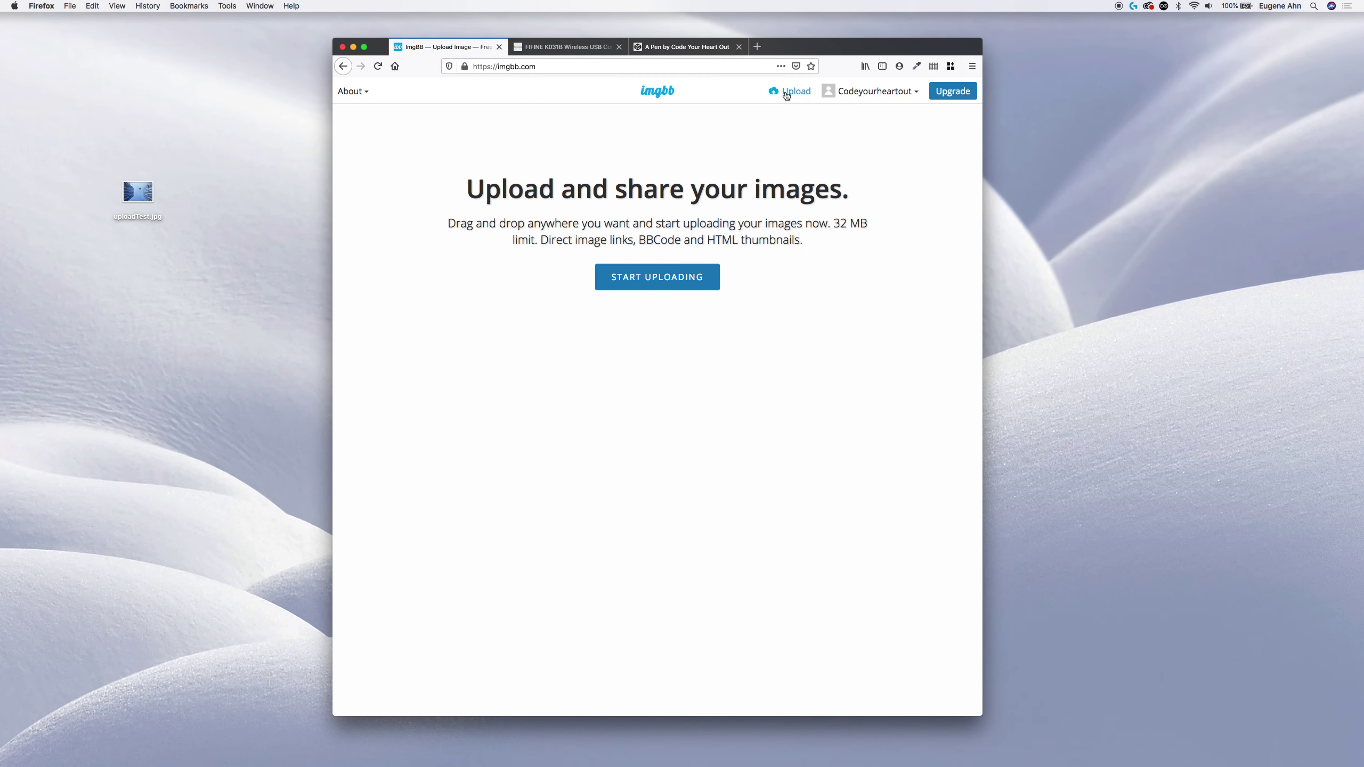
Preview uploadTest.jpg from the desktop, then drag it toward the ImgBB upload area.
click(787, 91)
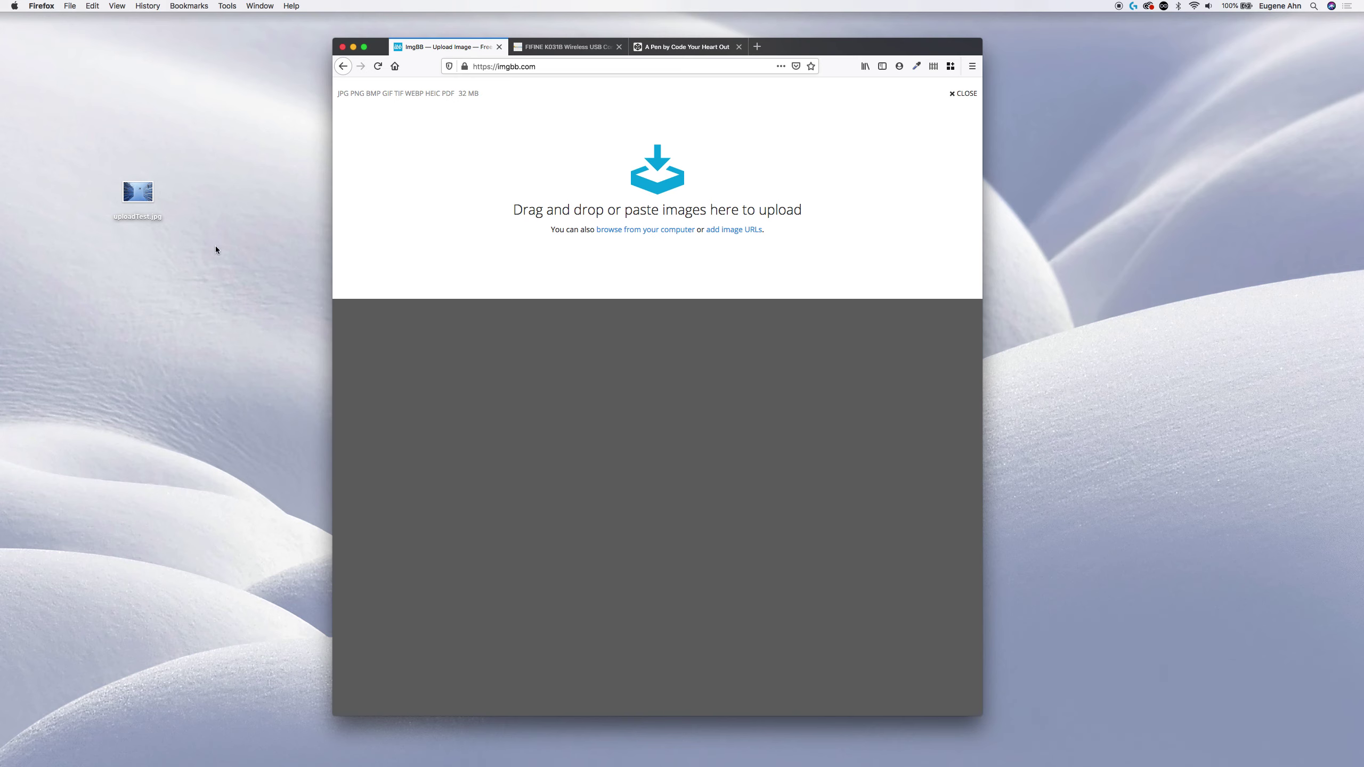
click(140, 194)
double_click(140, 194)
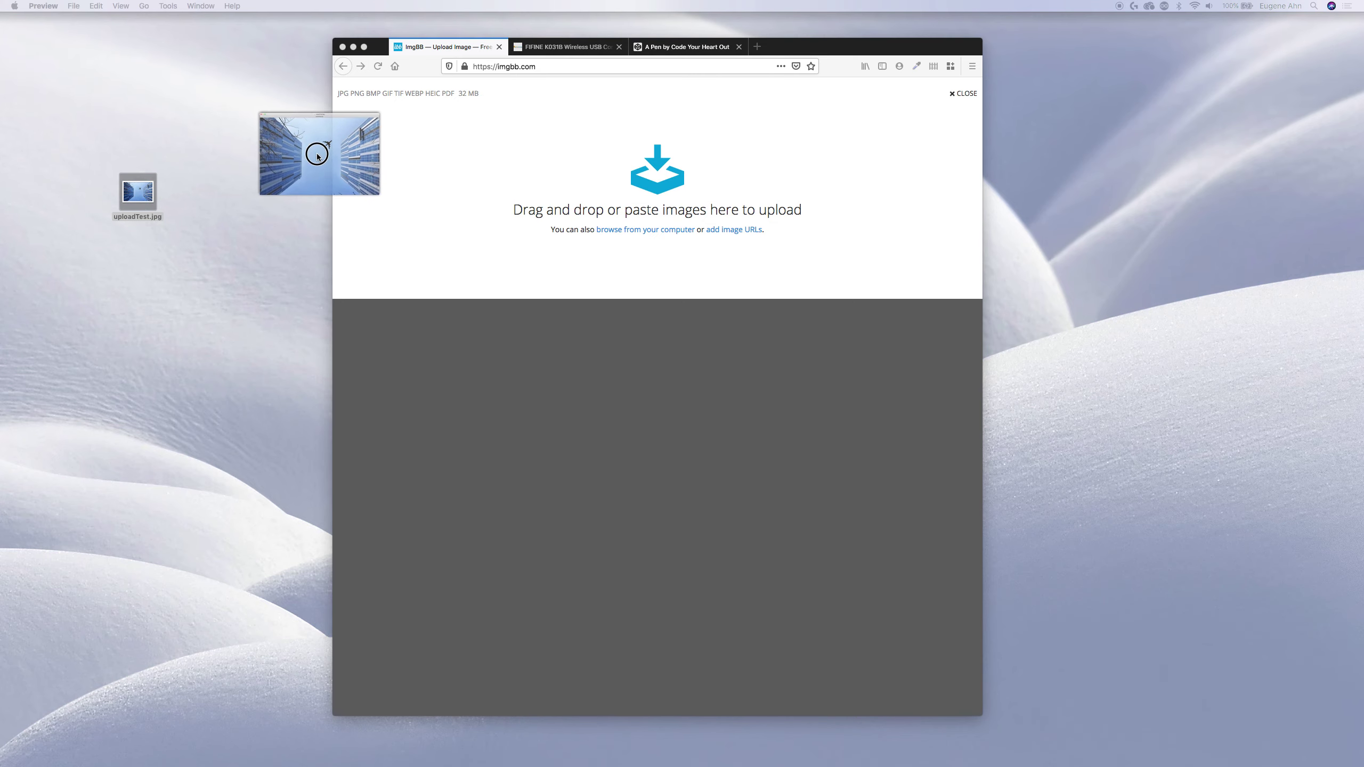
drag(374, 138, 519, 171)
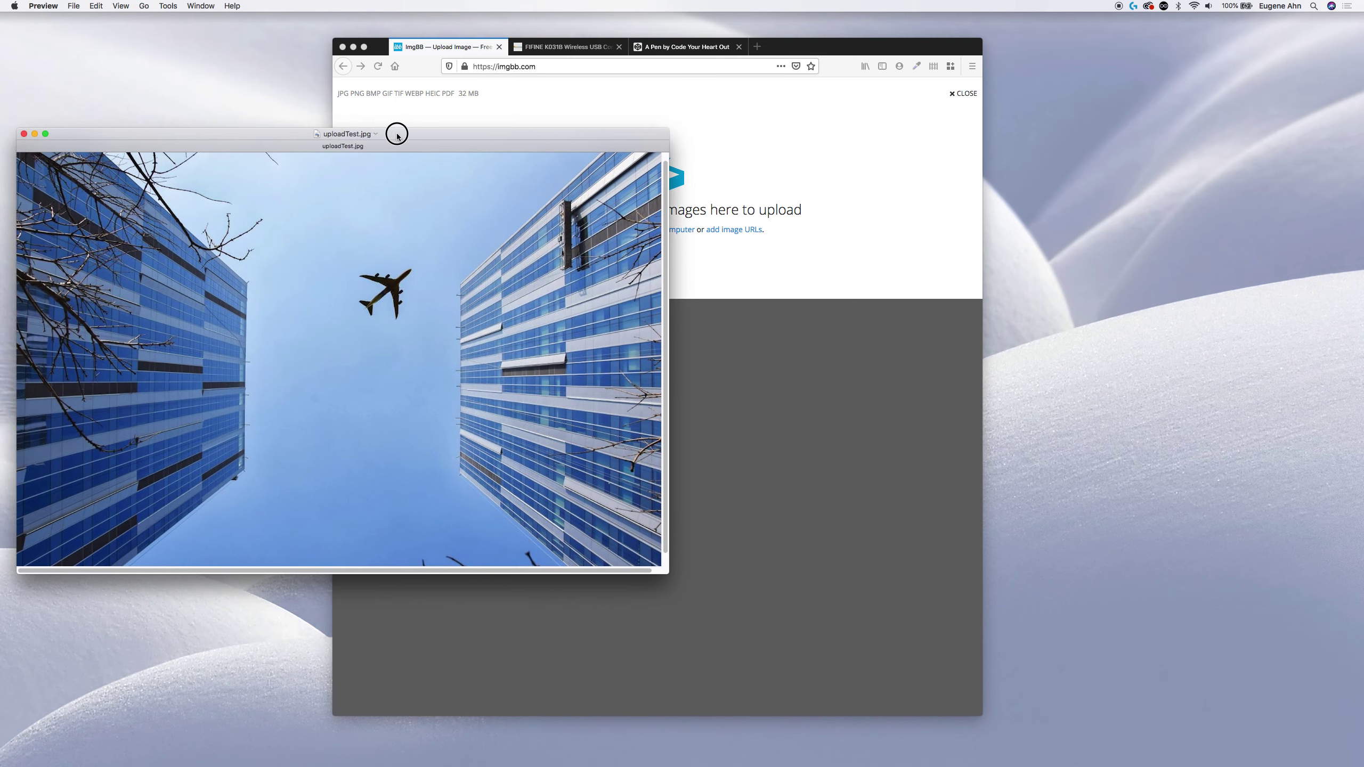
click(144, 154)
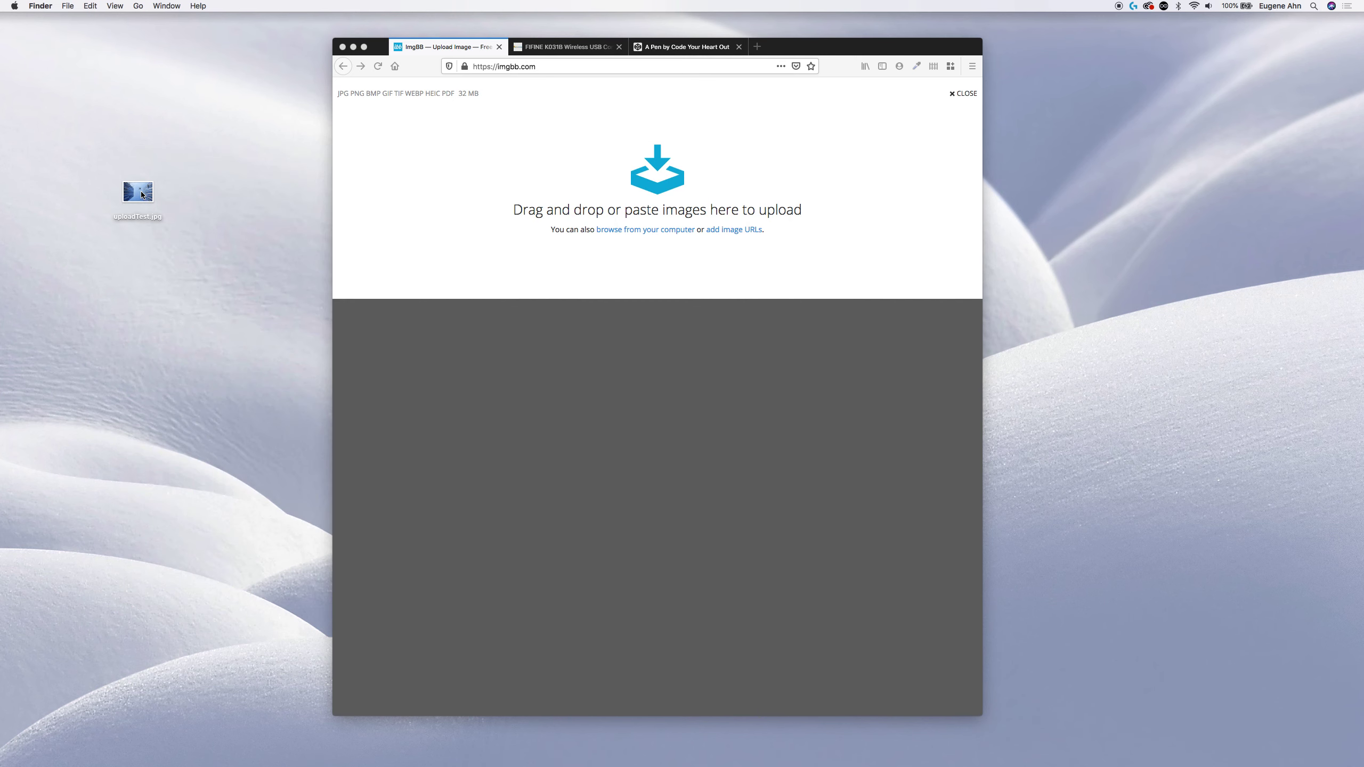
drag(140, 194, 658, 176)
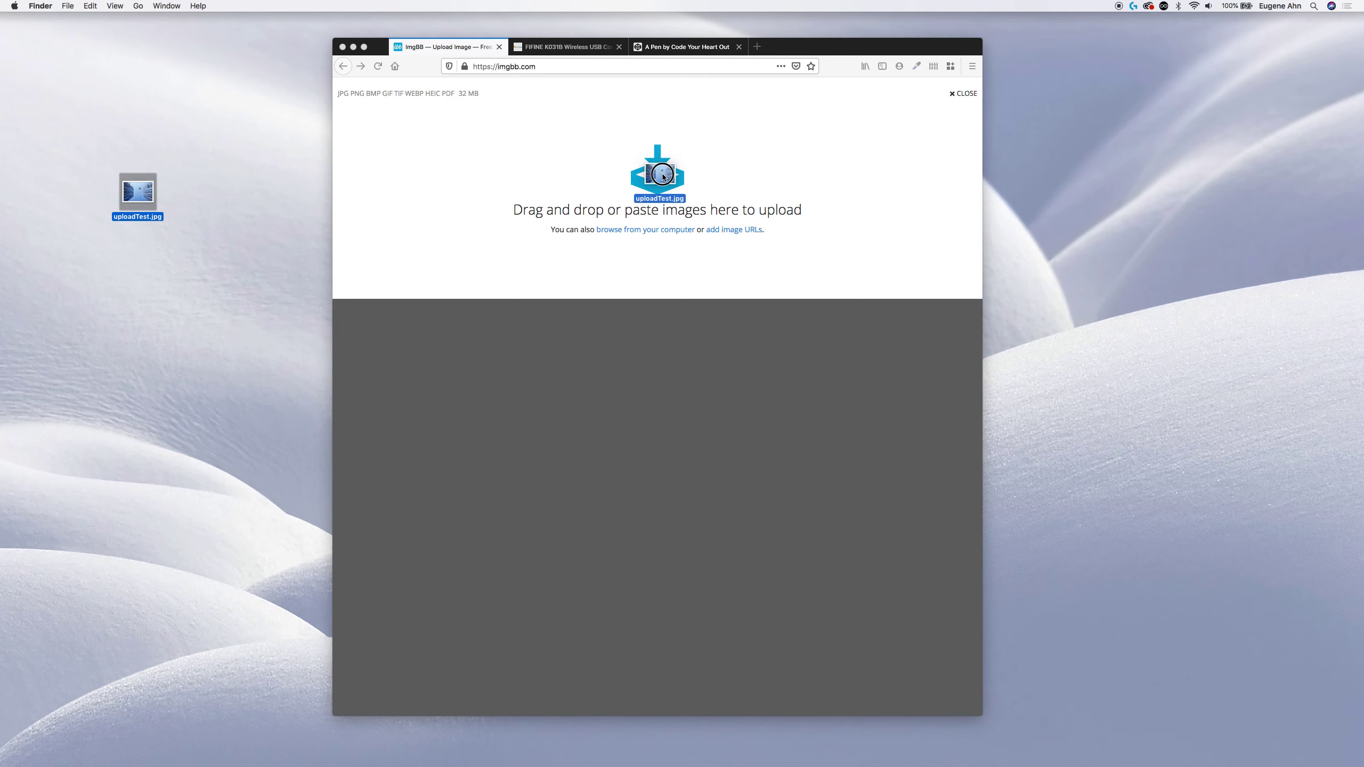
Drop uploadTest.jpg onto the ImgBB drop area so it is queued for upload.
drag(658, 175, 658, 175)
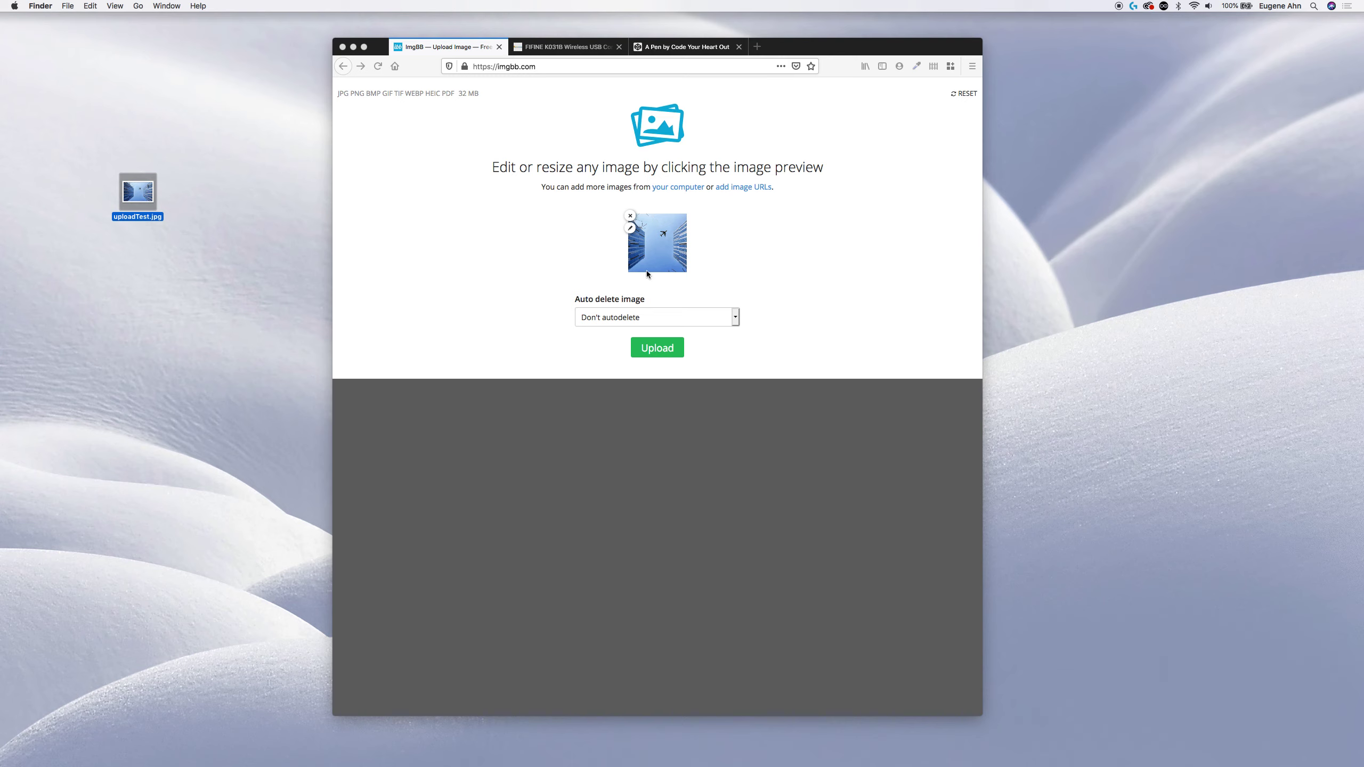
click(663, 352)
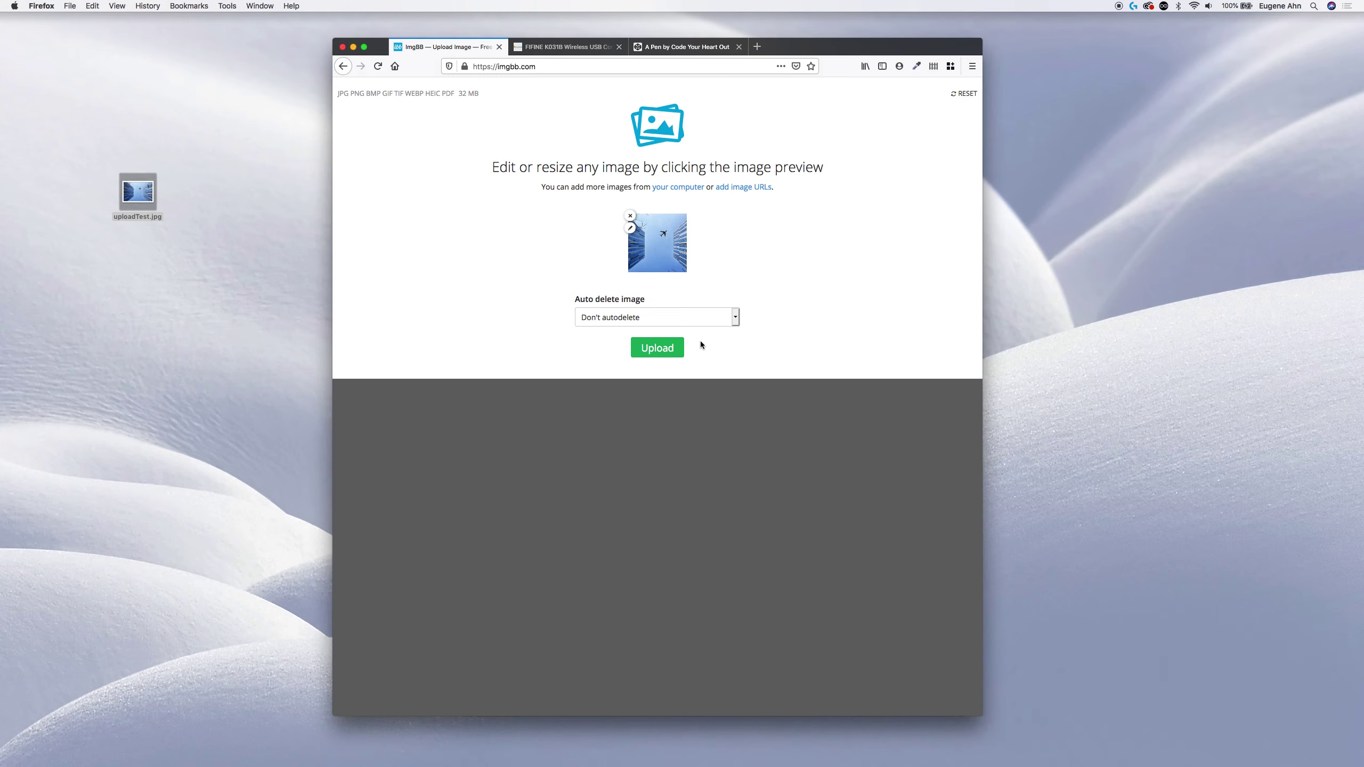
Upload the queued photo and switch Embed codes to HTML image, selecting the img tag.
click(659, 350)
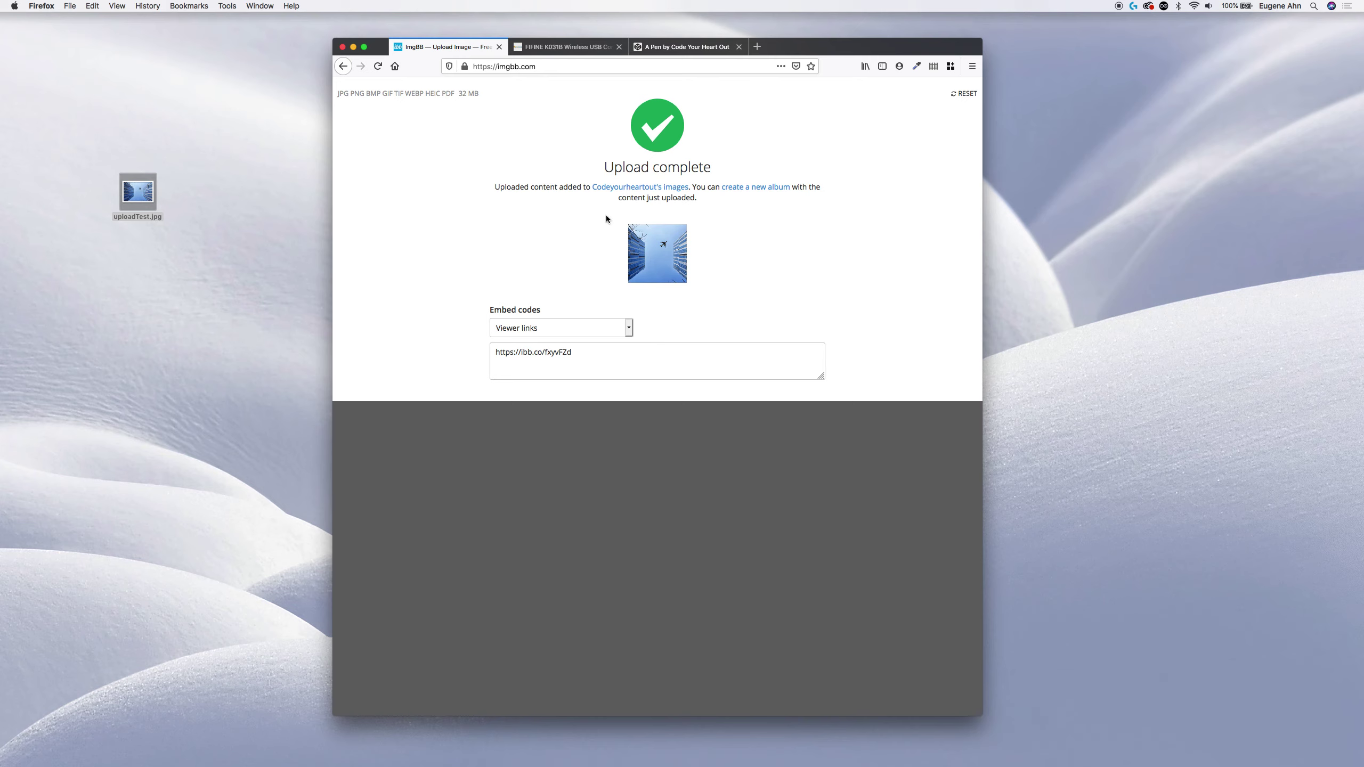
mouse_move(656, 360)
click(631, 328)
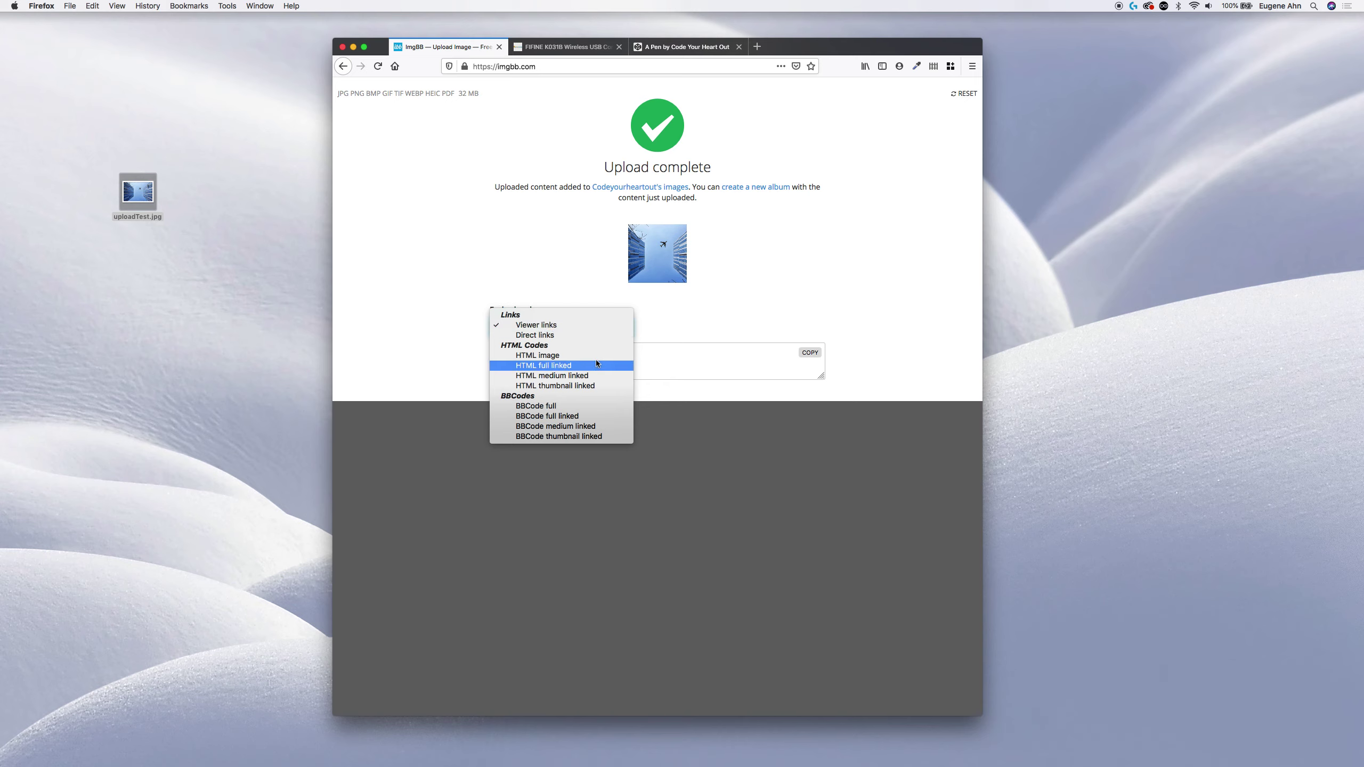
click(609, 326)
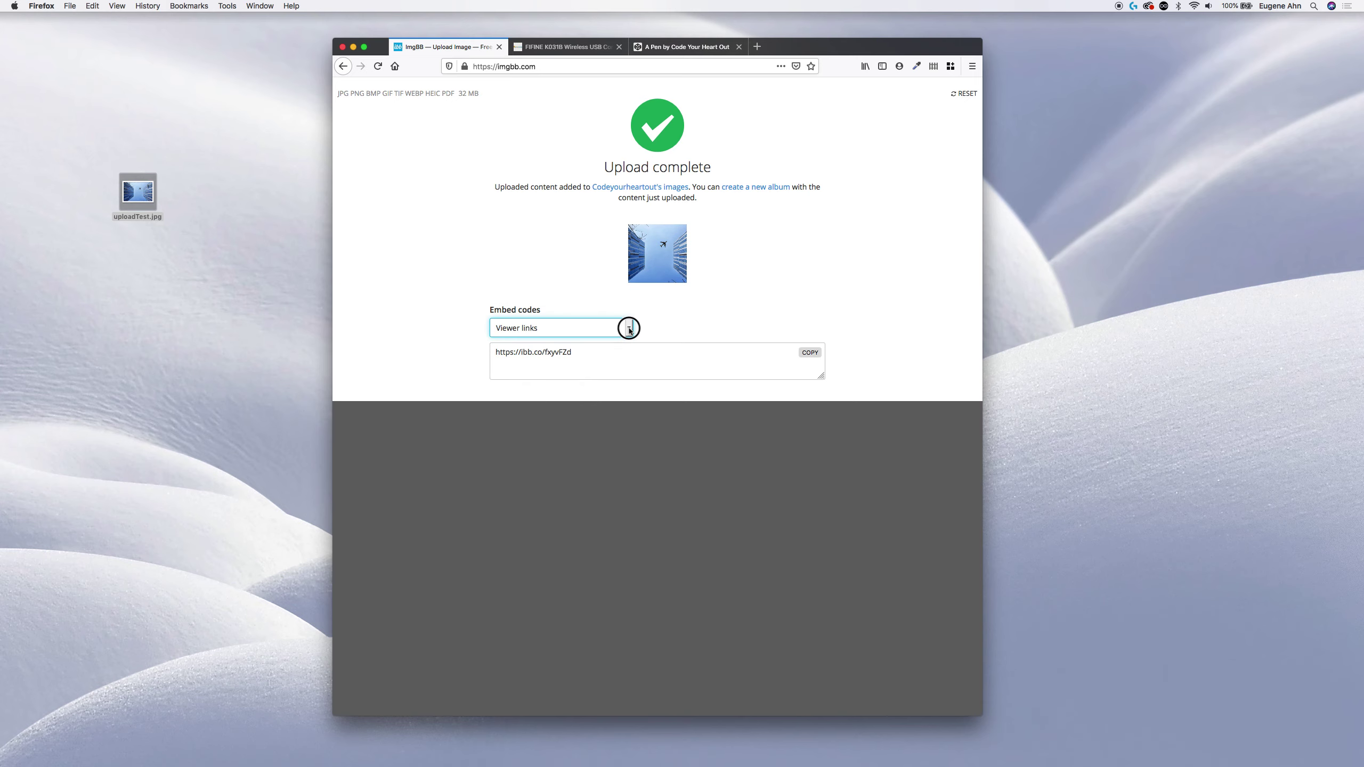
click(629, 328)
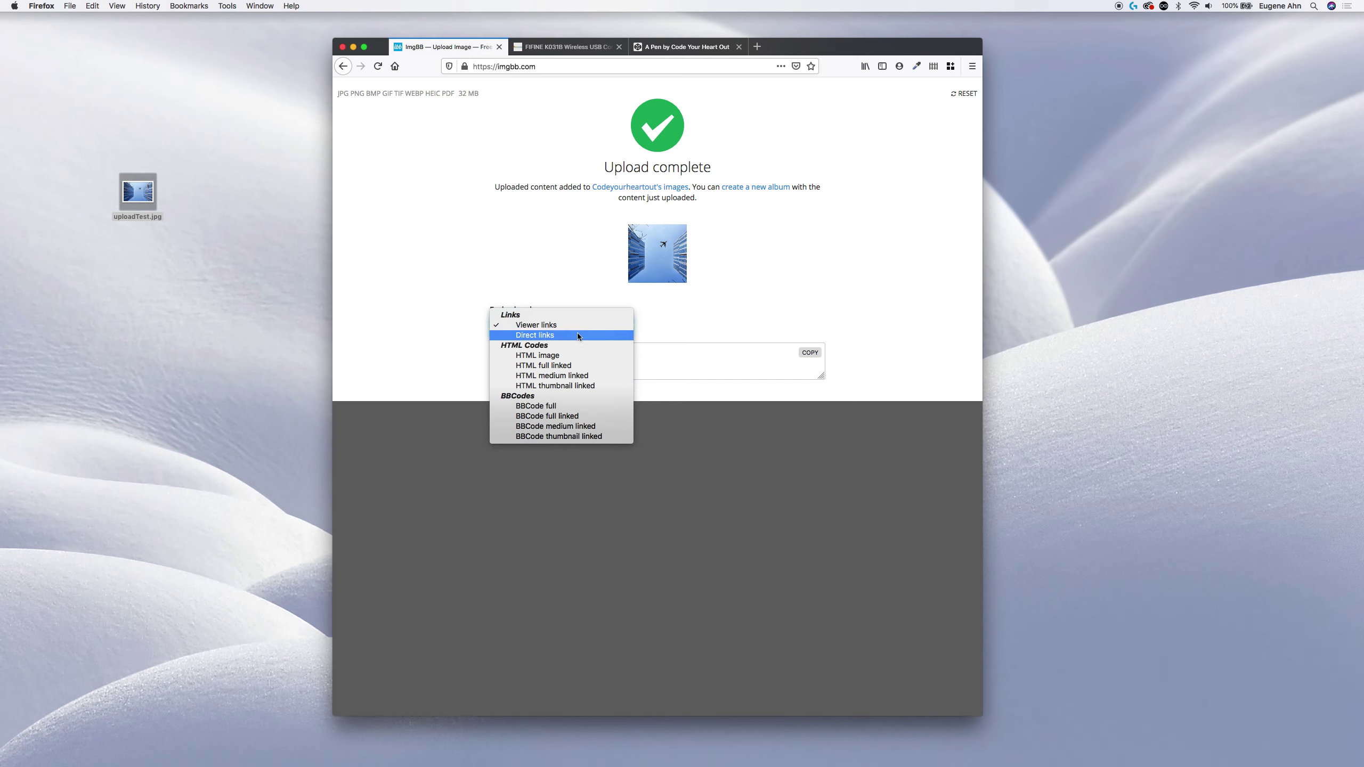
click(687, 310)
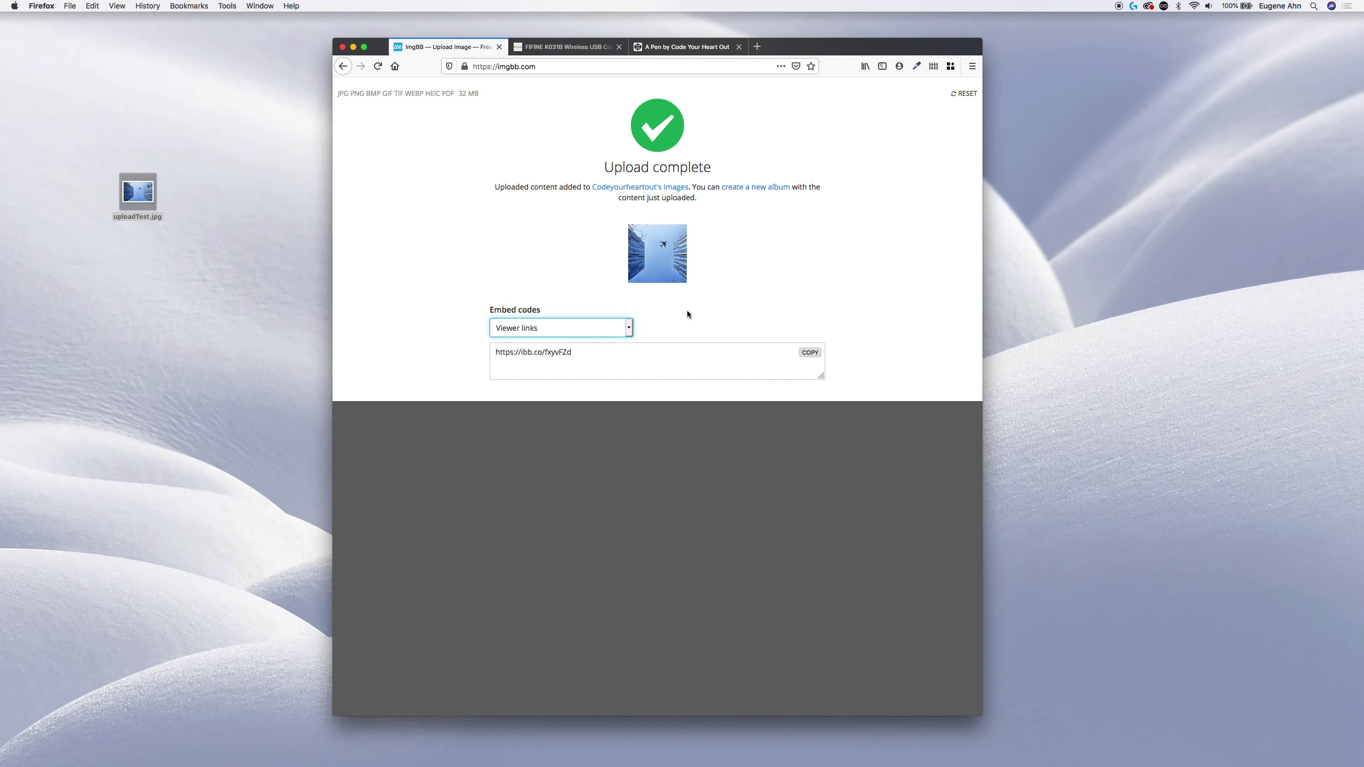
click(630, 328)
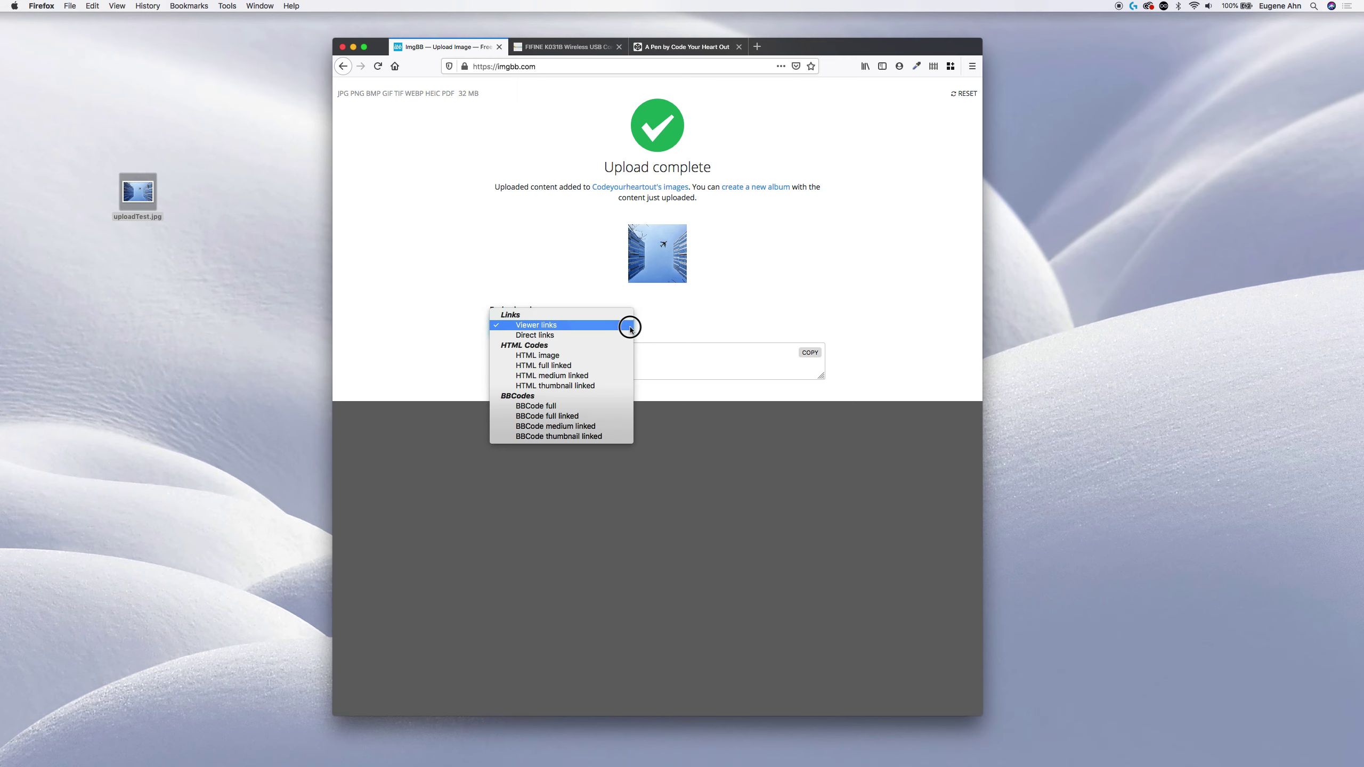
click(614, 354)
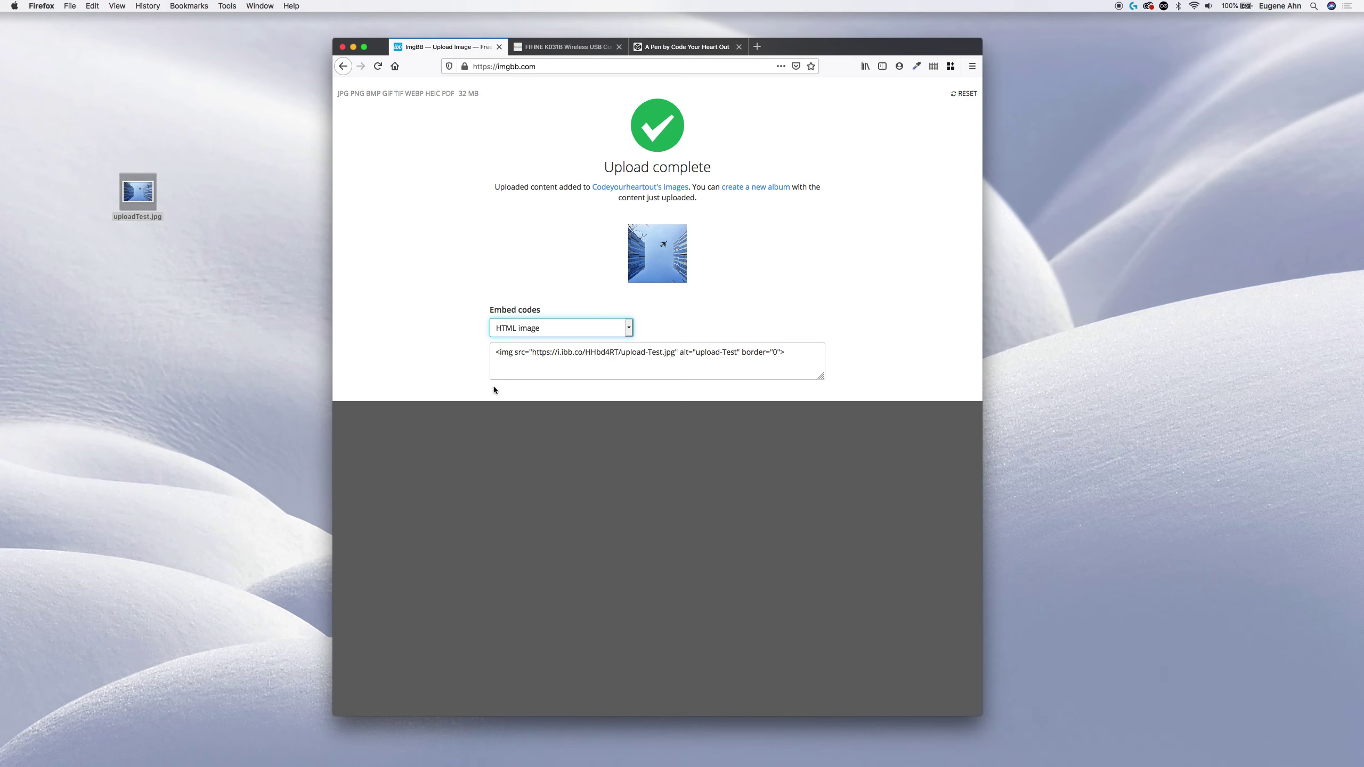
click(494, 352)
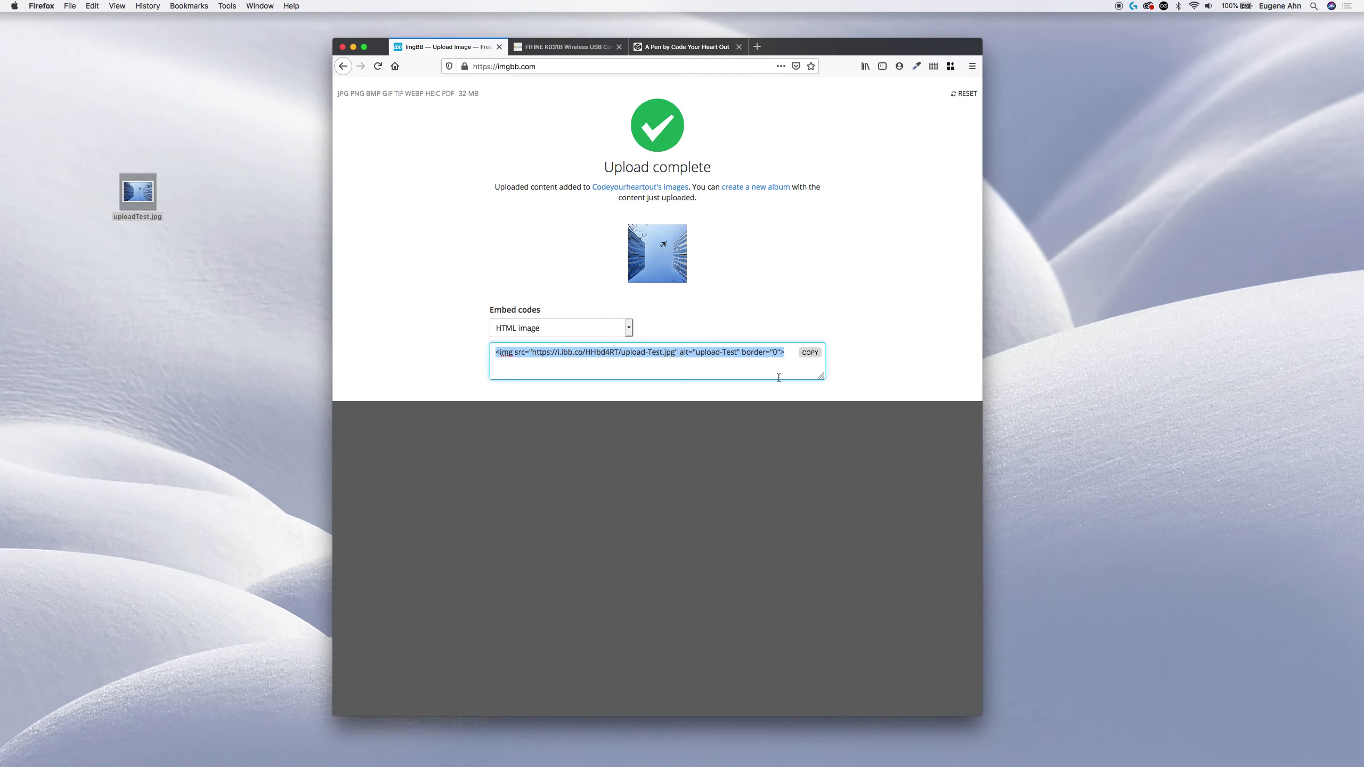
Copy the ImgBB img tag and paste it into CodePen's HTML panel.
click(810, 355)
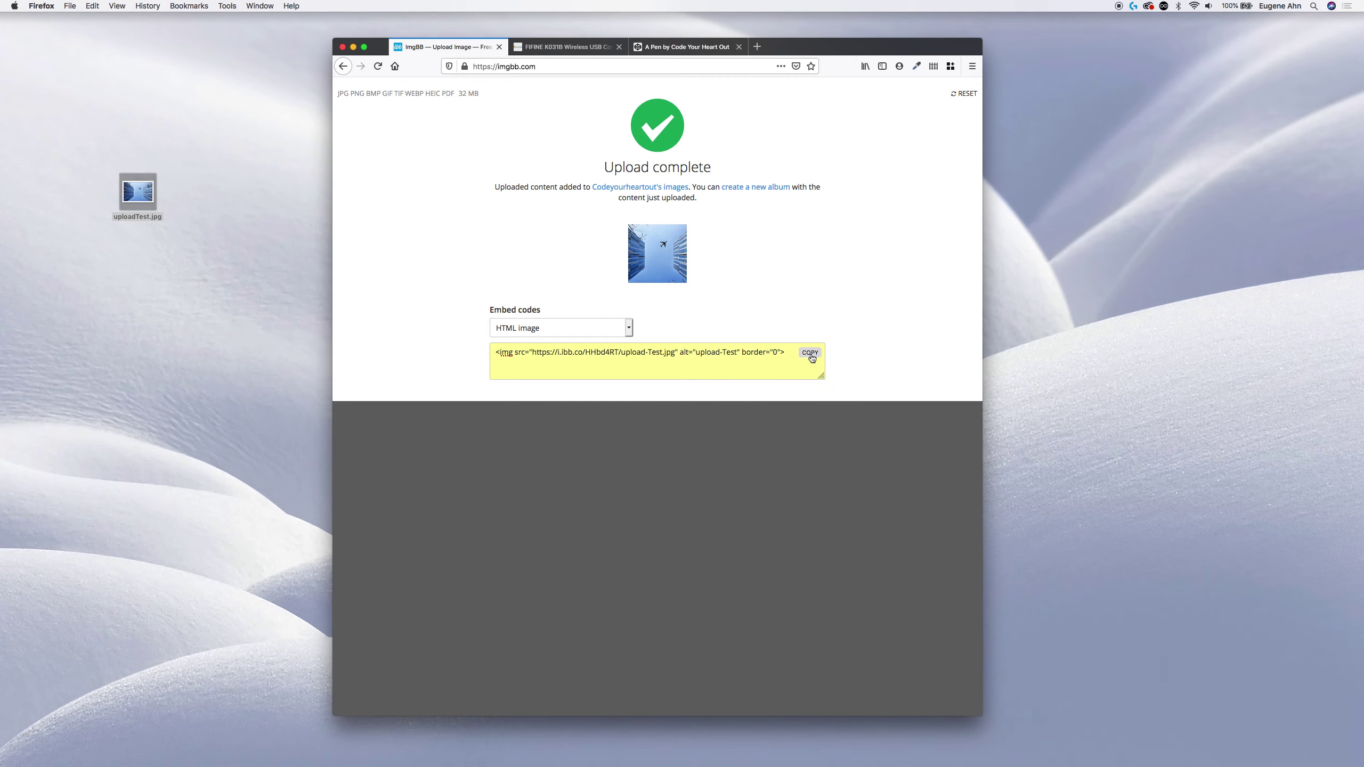
click(684, 47)
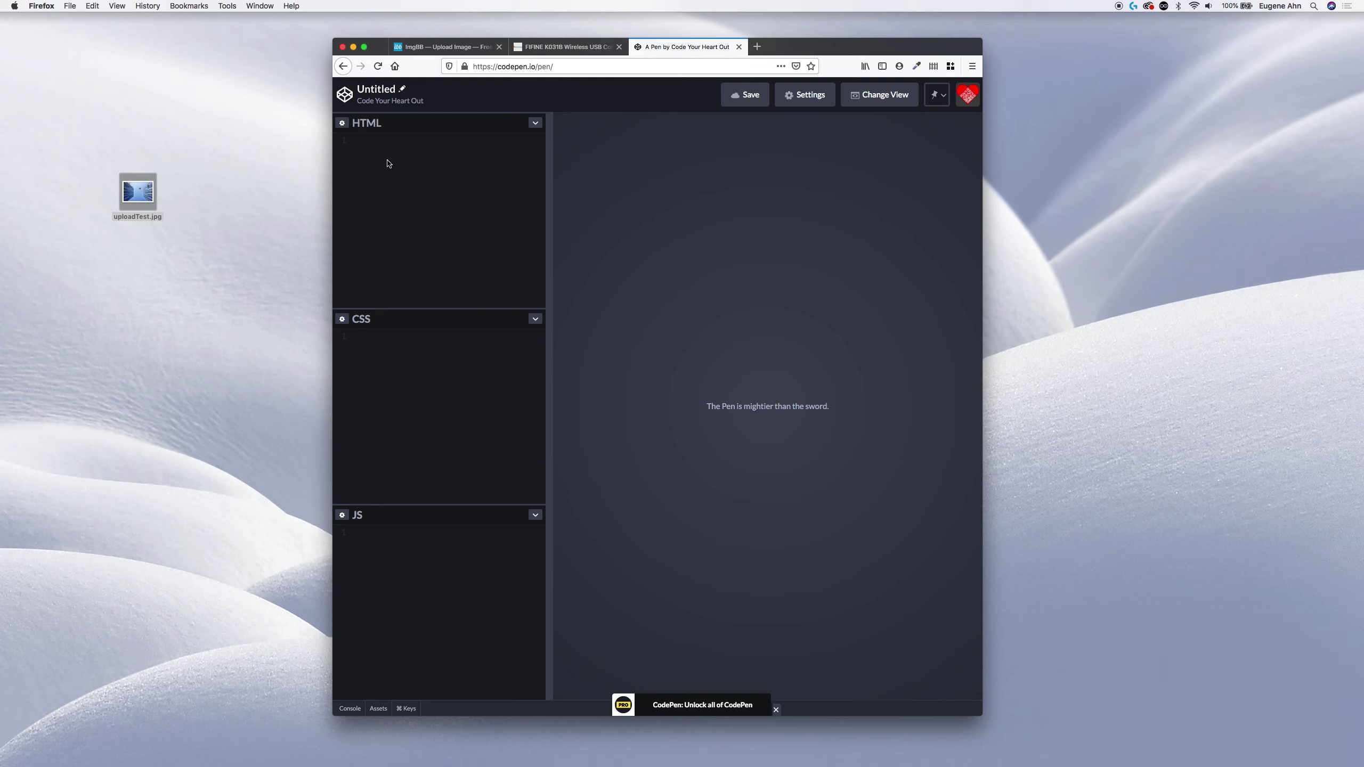
right_click(371, 140)
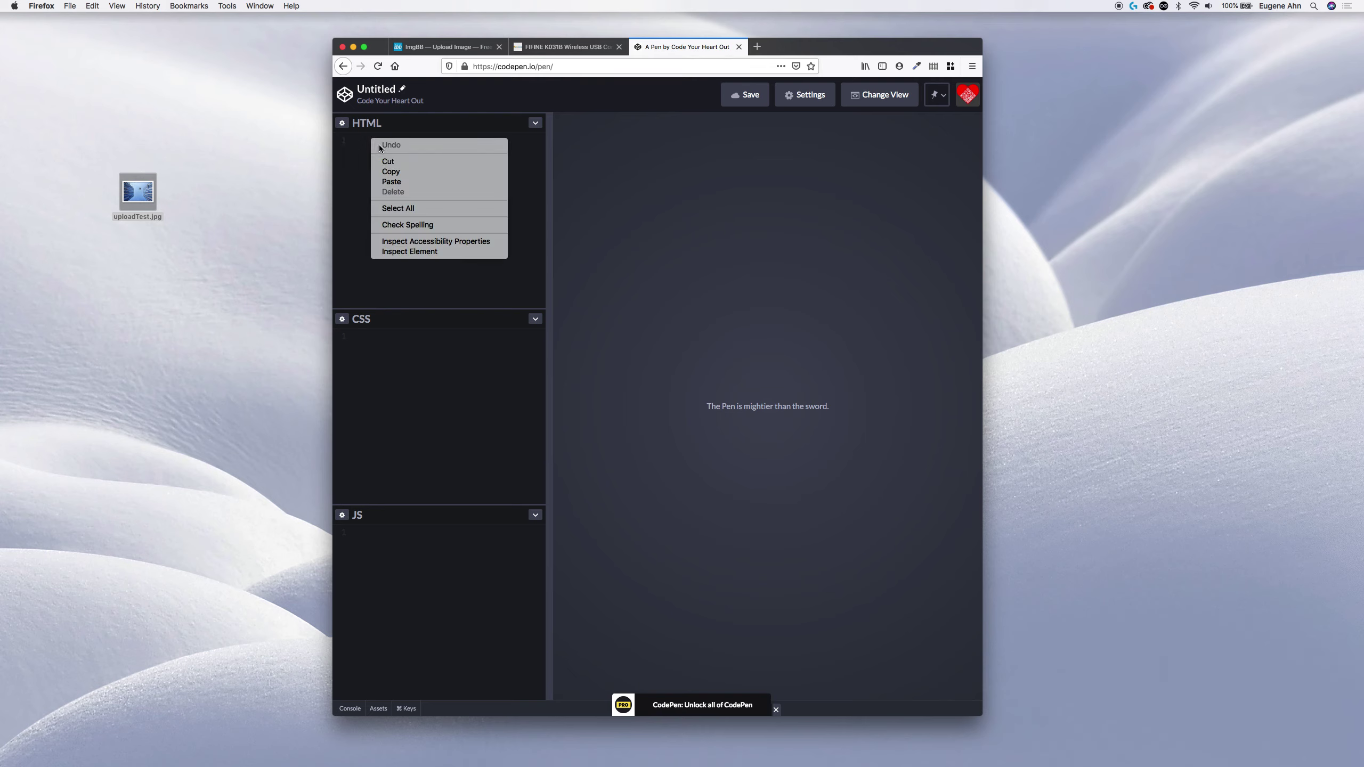
click(411, 183)
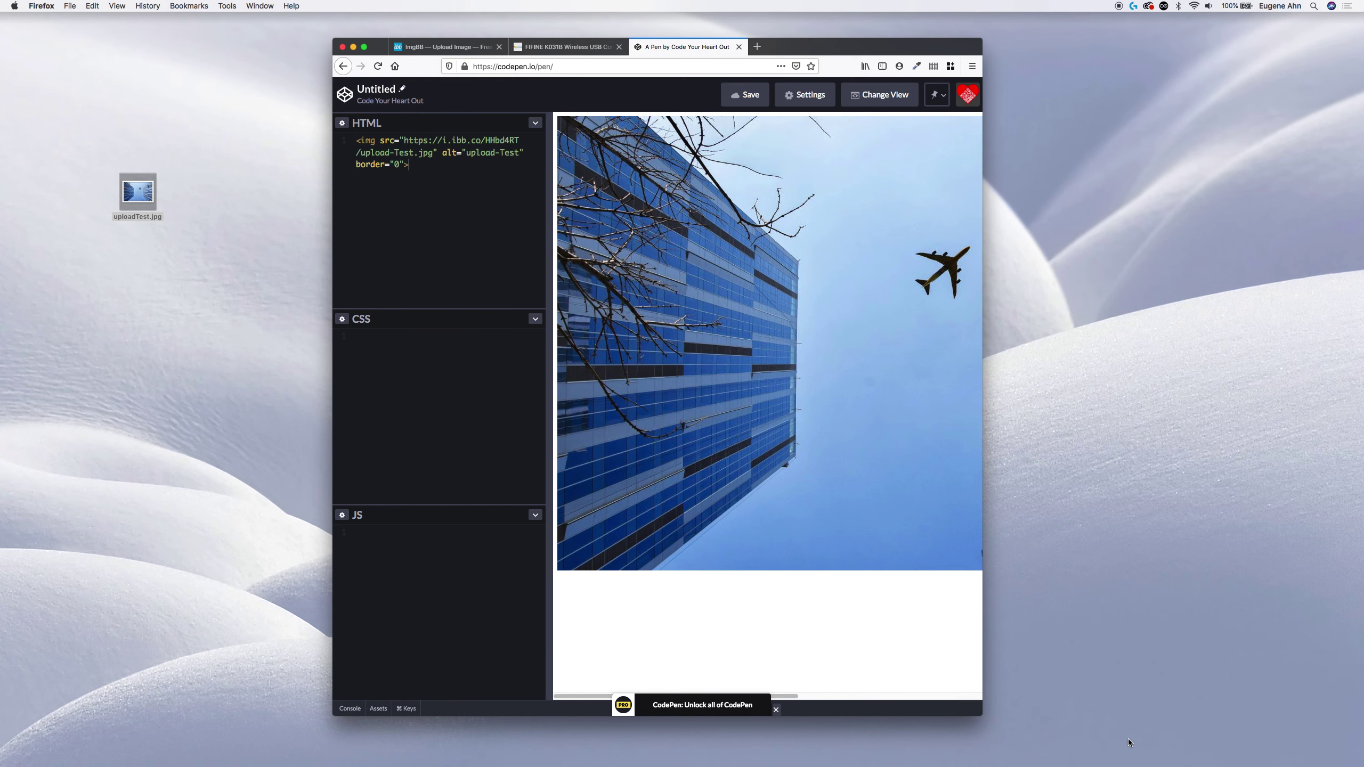
Enlarge the browser so the rendered airplane photo shows fully, then return to ImgBB.
drag(982, 716, 1307, 731)
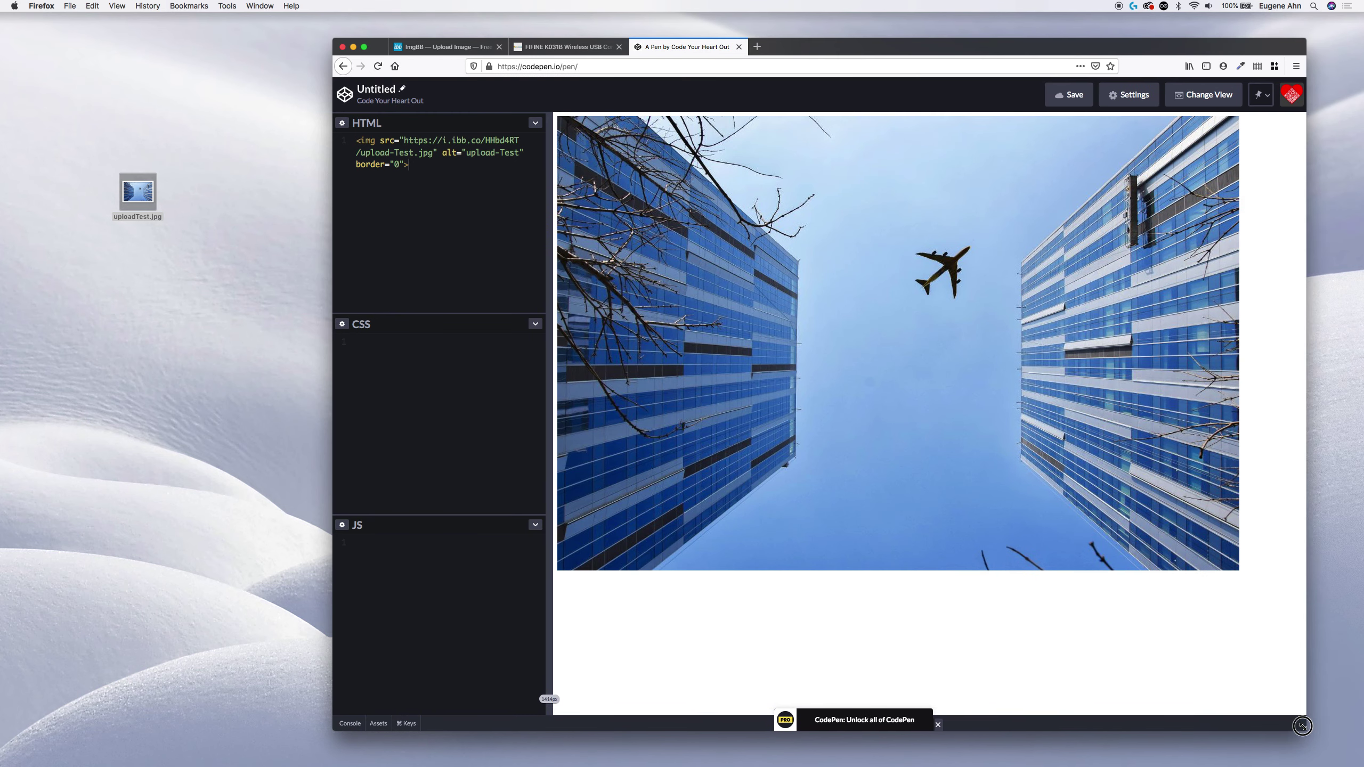
drag(1046, 54, 972, 52)
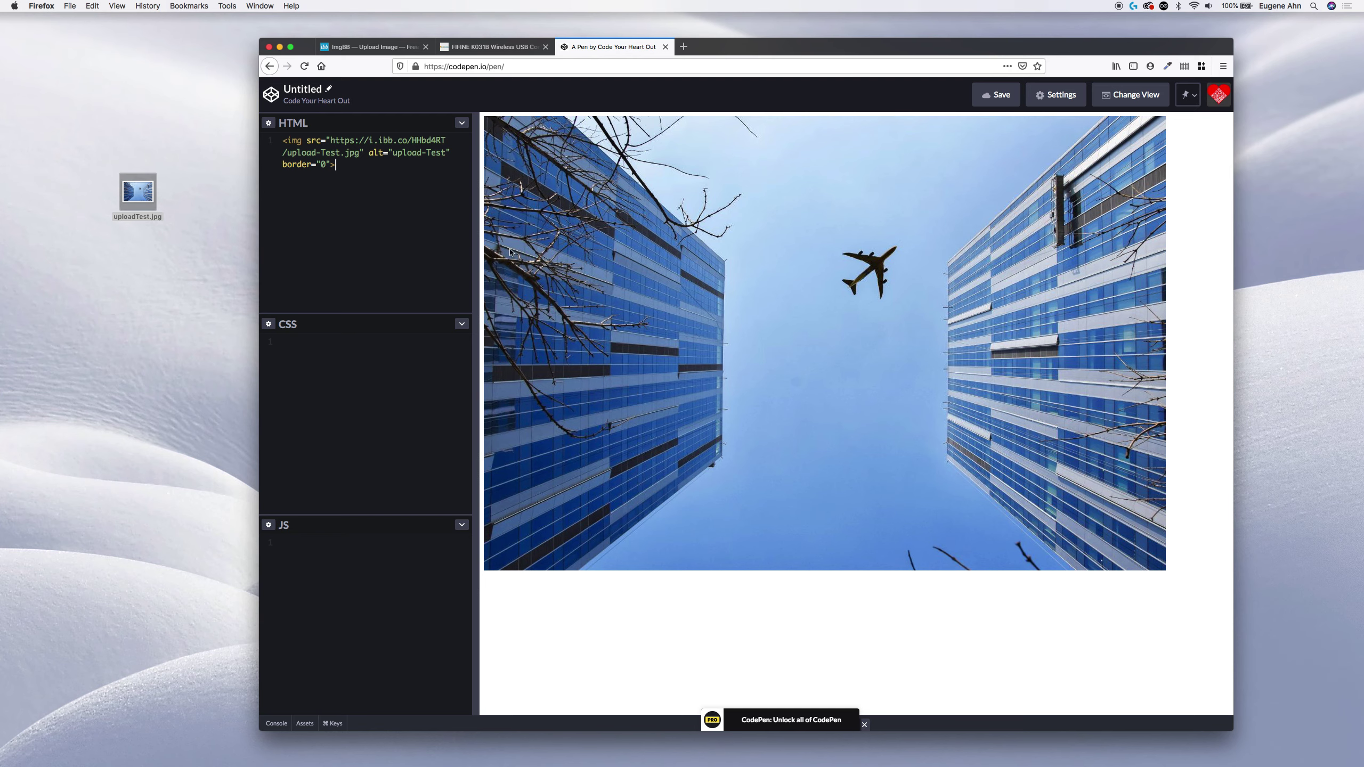
click(372, 48)
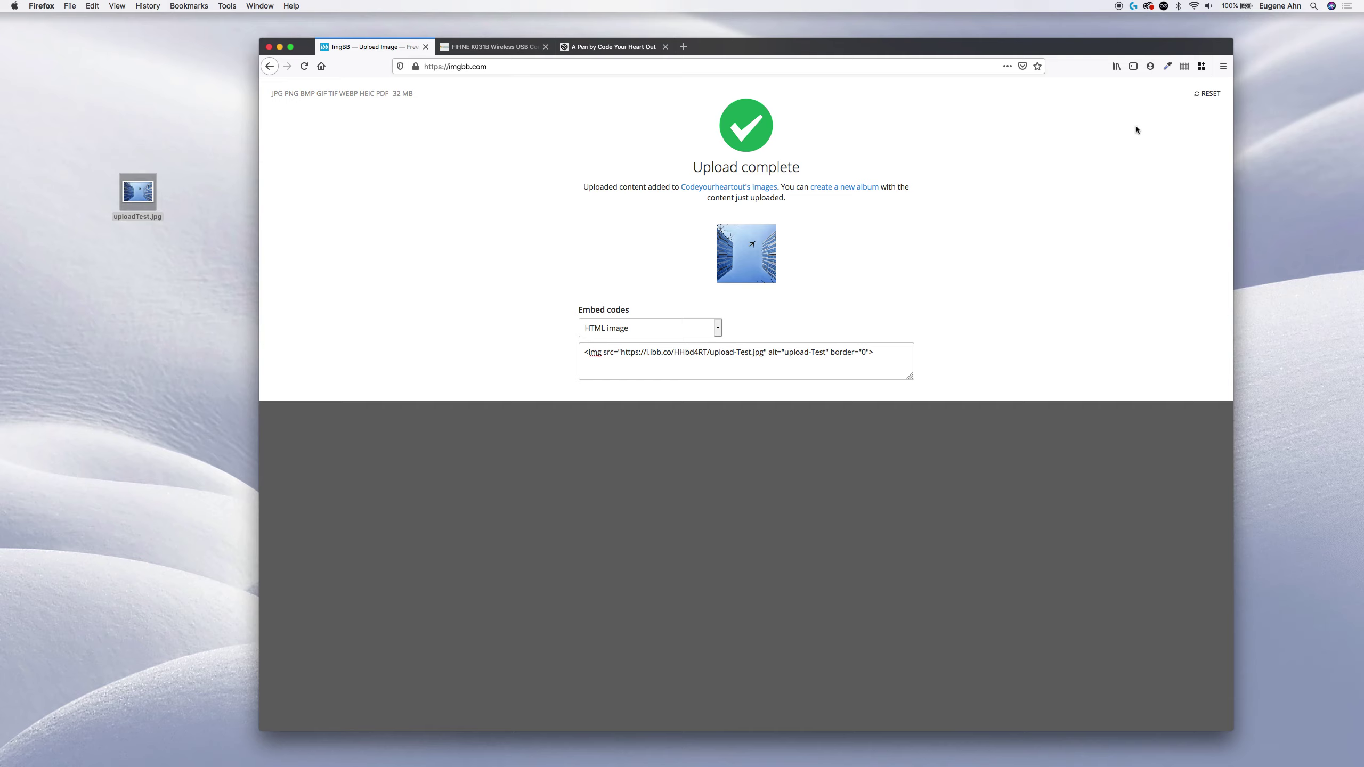
Reset ImgBB to its empty drag-and-drop upload panel.
click(1211, 95)
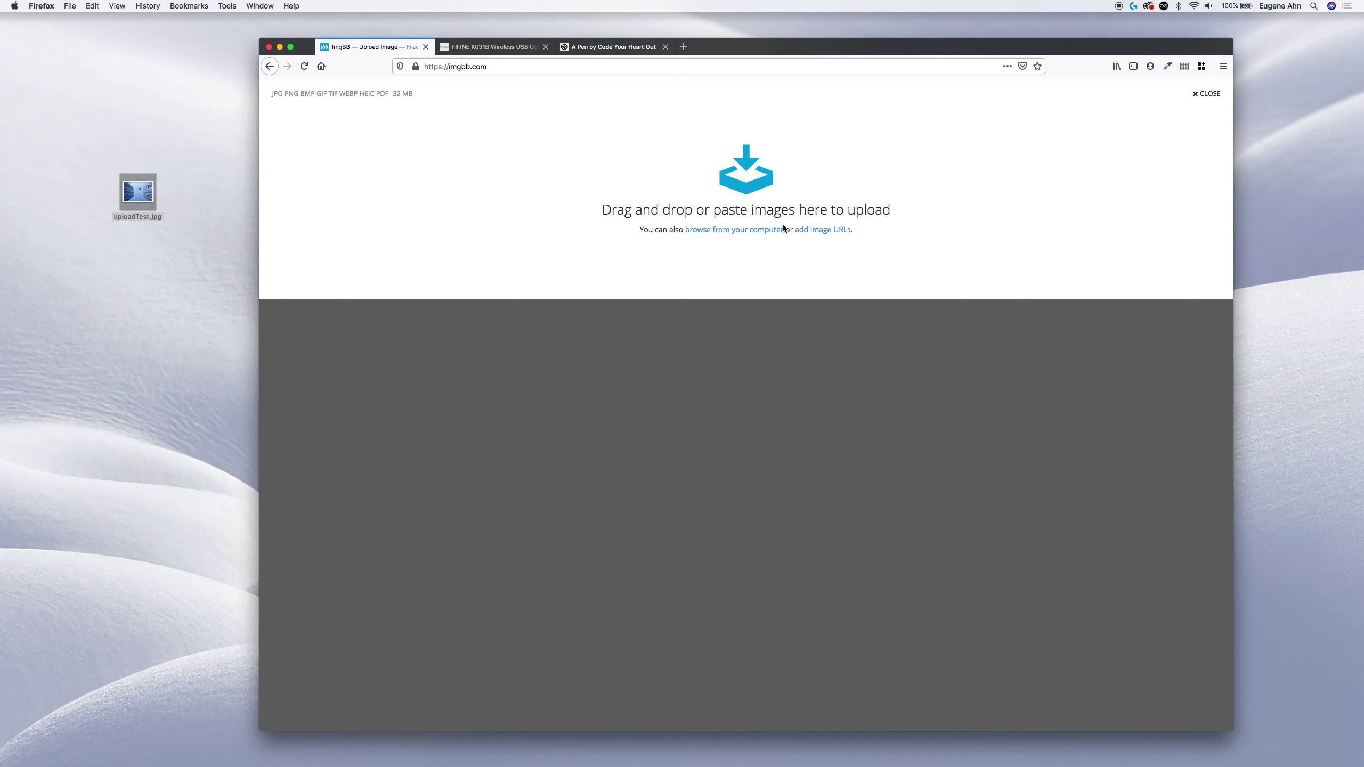